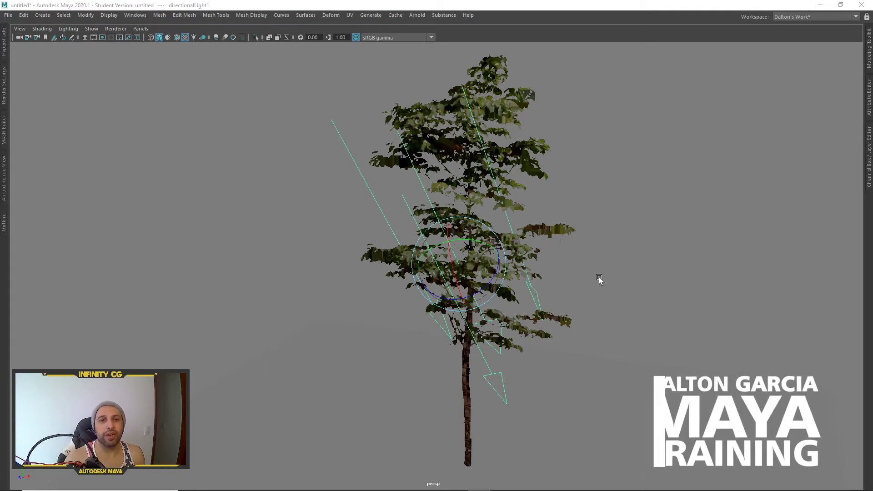
Orbit around the existing tree and select its textured plane
mouse_move(598, 276)
right_mouse_down("alt")
mouse_move(566, 252)
mouse_move(620, 250)
mouse_move(567, 255)
mouse_move(590, 259)
right_mouse_up("alt")
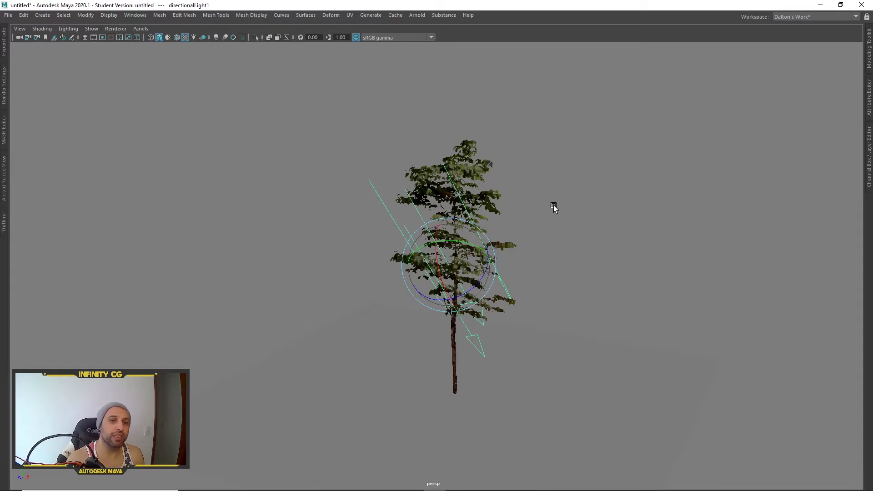
mouse_move(553, 207)
left_mouse_down("alt")
mouse_move(535, 205)
mouse_move(553, 206)
left_mouse_up("alt")
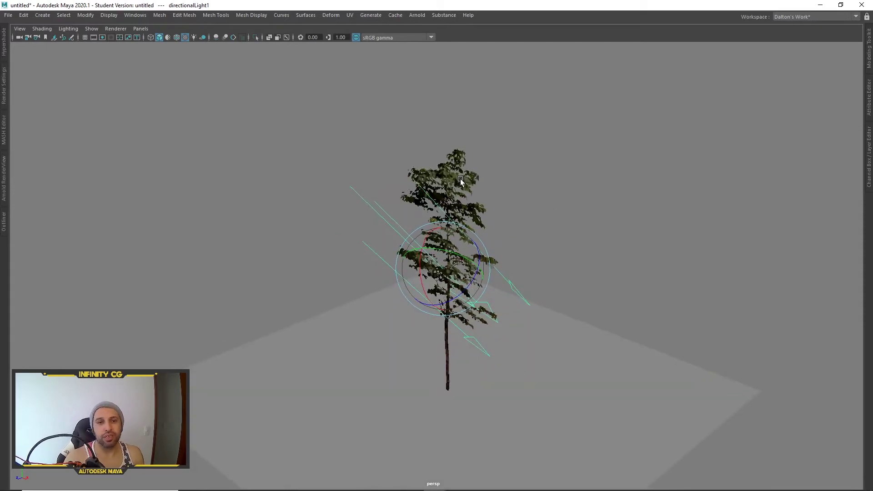
mouse_move(519, 196)
left_mouse_down("alt")
mouse_move(540, 202)
mouse_move(519, 203)
left_mouse_up("alt")
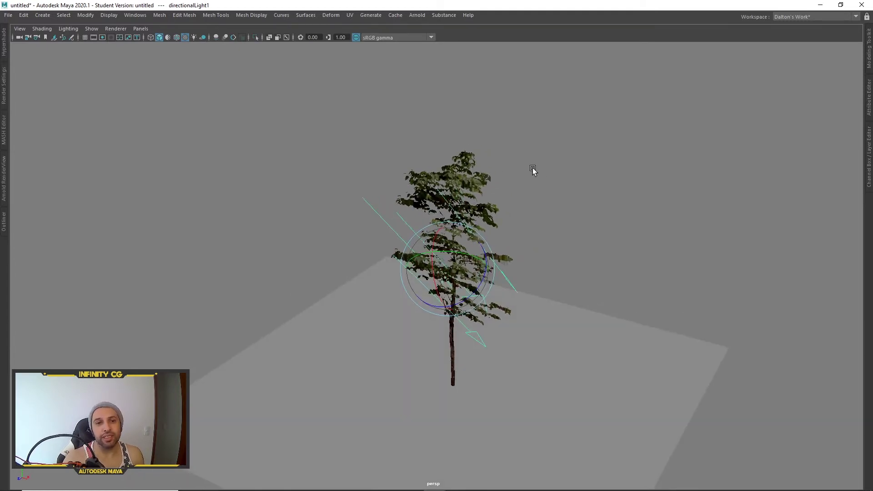
mouse_move(532, 170)
left_mouse_down("alt")
mouse_move(508, 268)
mouse_move(489, 199)
left_mouse_up("alt")
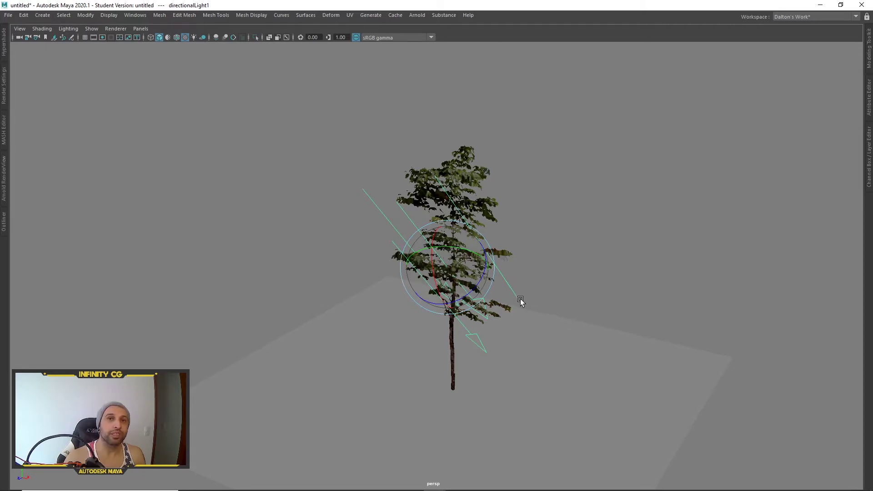
left_click(483, 174)
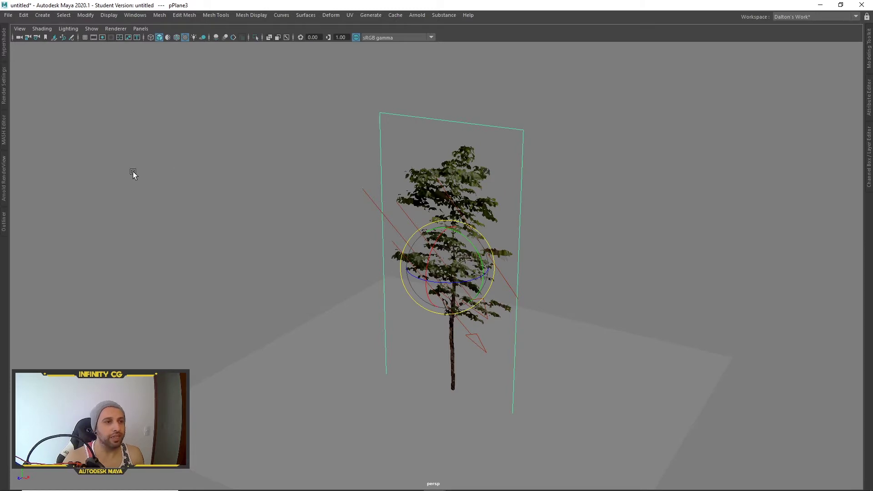
Render the tree in Arnold, then re-render it from a closer camera angle
left_click(4, 176)
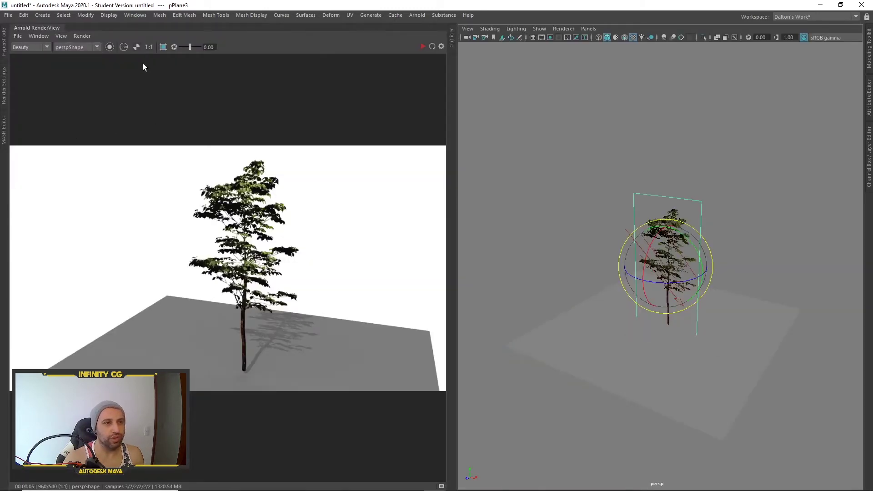
left_click(424, 46)
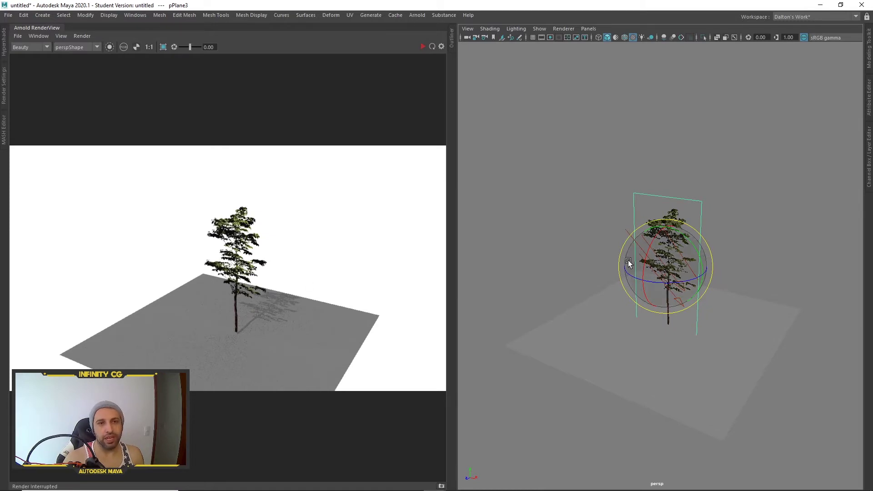
right_click_drag(617, 278, 708, 302, "alt")
left_click_drag(707, 302, 694, 292, "alt")
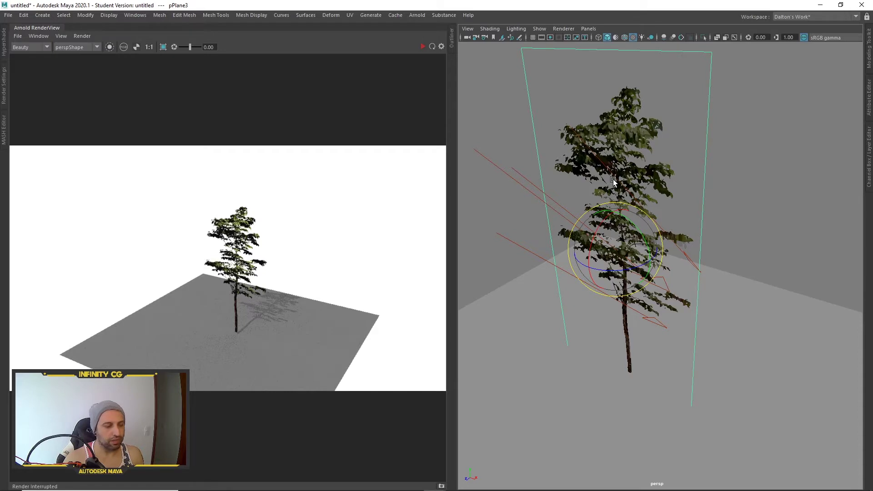
key("t")
mouse_move(748, 134)
left_mouse_down("alt")
mouse_move(541, 308)
mouse_move(677, 283)
mouse_move(504, 137)
left_mouse_up("alt")
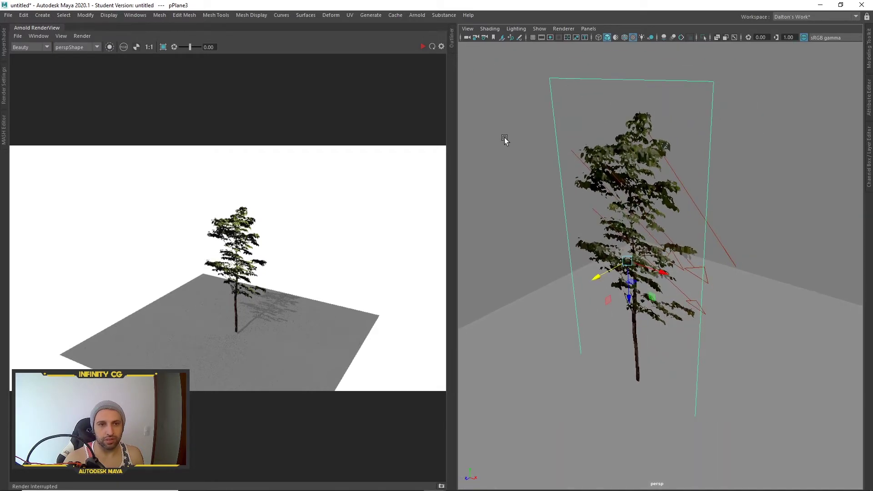
left_click(421, 45)
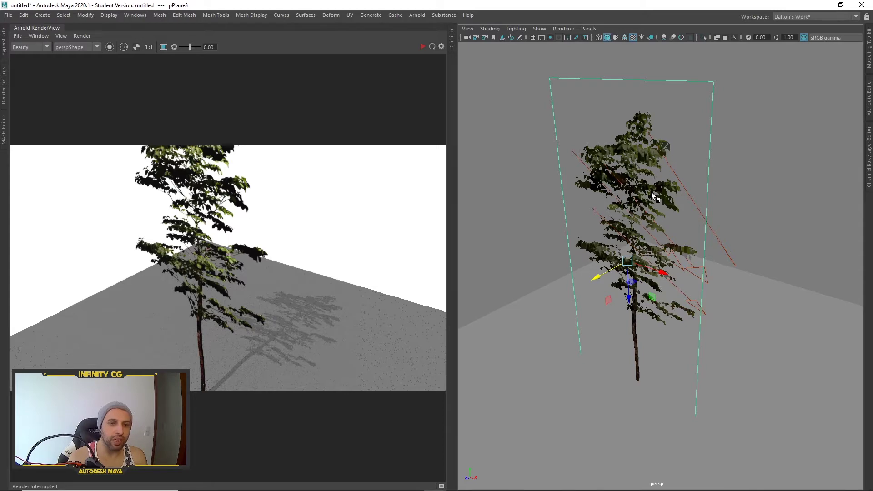
Close the render view and orbit the viewport to face the tree plane
left_click(35, 28)
scroll(459, 173, "down", 3)
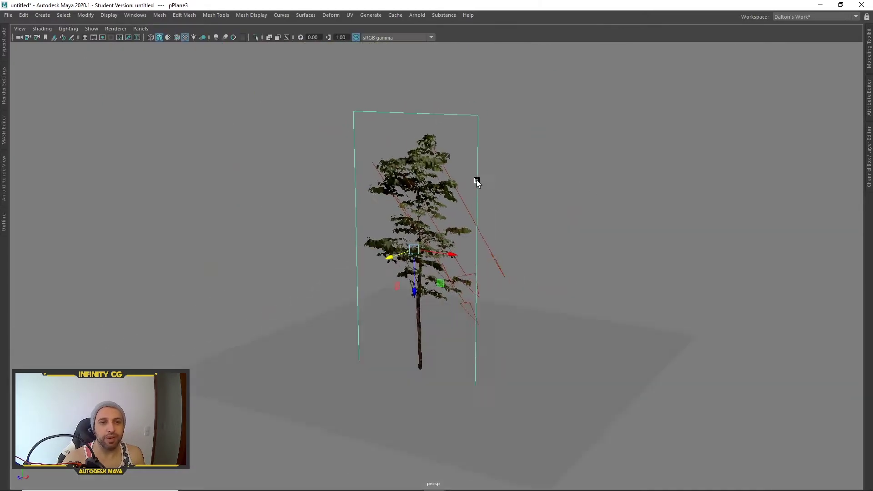
left_click_drag(476, 180, 489, 179, "alt")
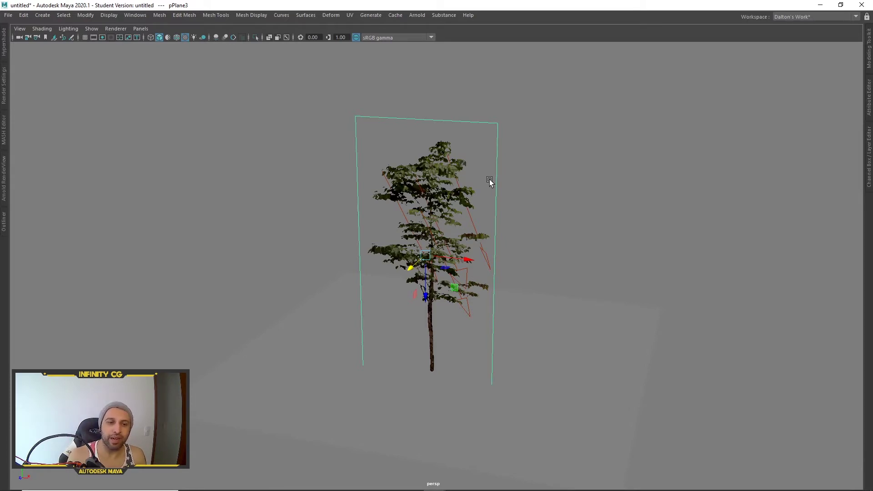
left_click_drag(454, 179, 526, 238, "alt")
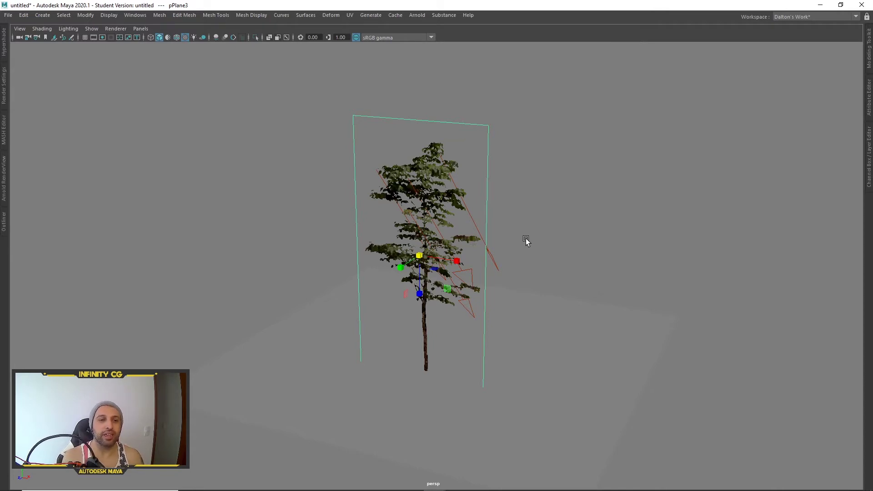
mouse_move(525, 238)
left_mouse_down("alt")
mouse_move(495, 208)
mouse_move(560, 199)
left_mouse_up("alt")
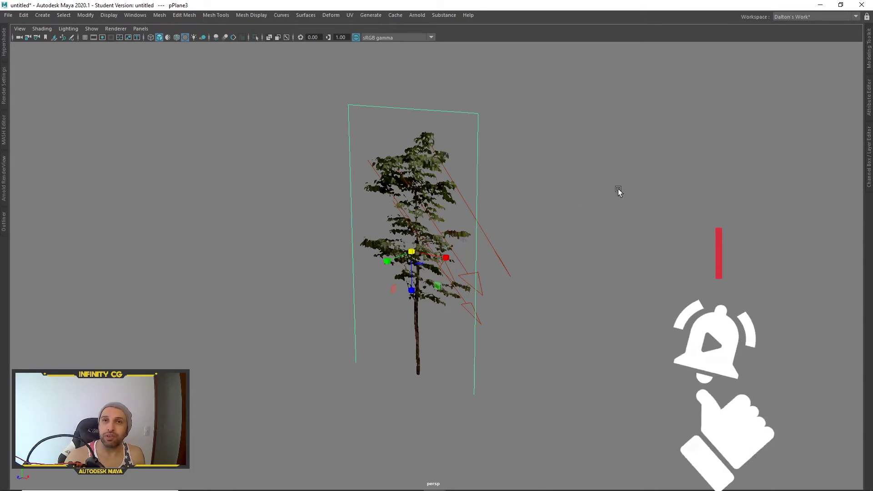
mouse_move(618, 189)
left_mouse_down("alt")
mouse_move(550, 177)
mouse_move(523, 193)
left_mouse_up("alt")
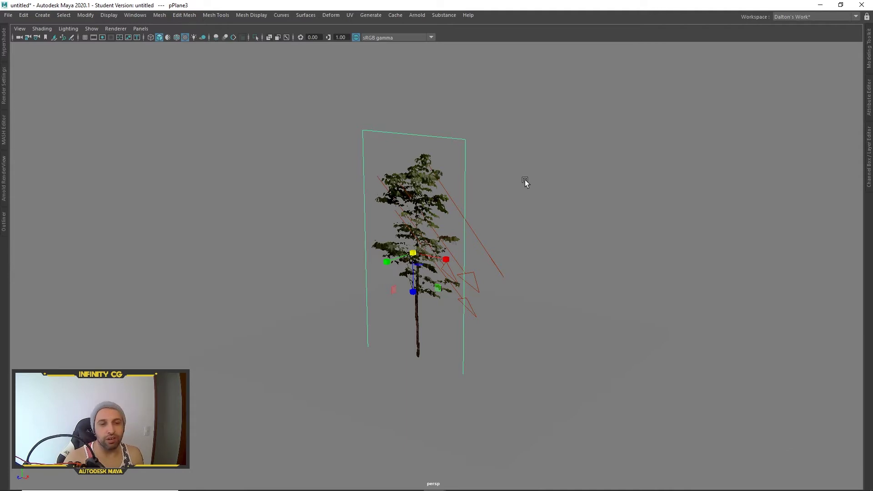
mouse_move(525, 180)
left_mouse_down("alt")
mouse_move(607, 182)
mouse_move(513, 128)
left_mouse_up("alt")
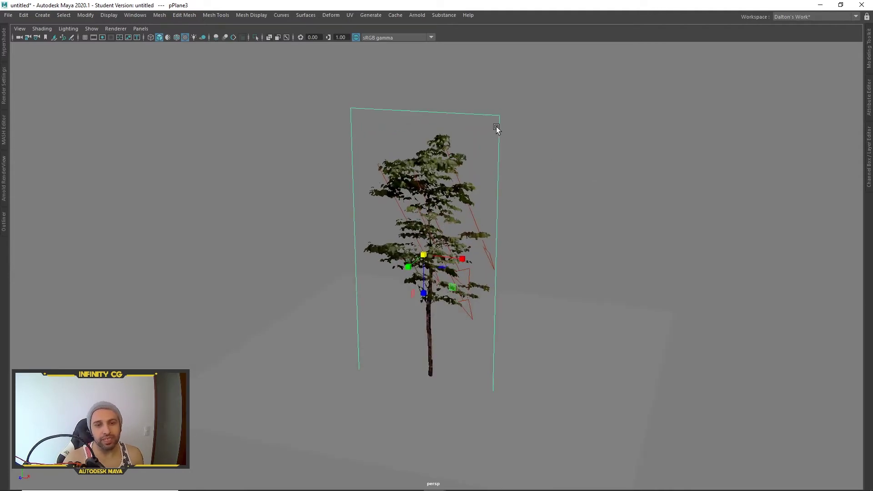
Undo back to the plain flat plane, rotate it 90° upright and reposition it
key("ctrl+z")
right_click_drag(499, 171, 455, 166)
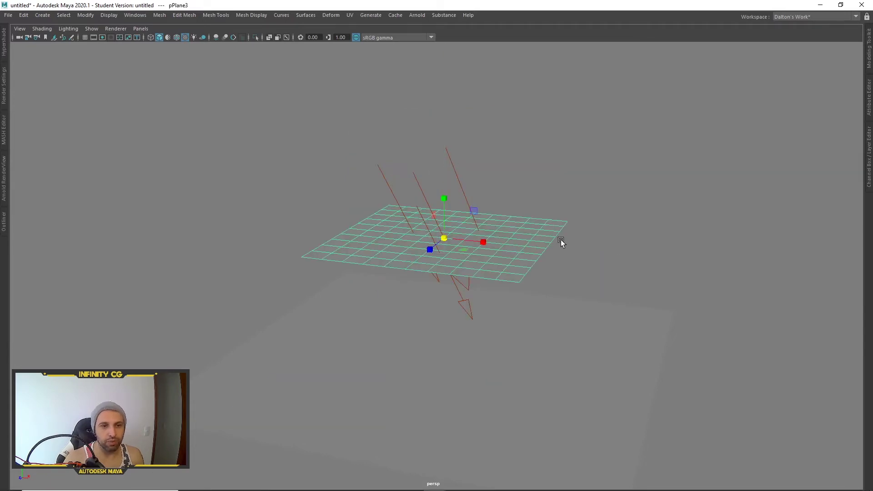
key("e")
mouse_move(441, 217)
left_mouse_down()
mouse_move(427, 239)
mouse_move(446, 271)
left_mouse_up()
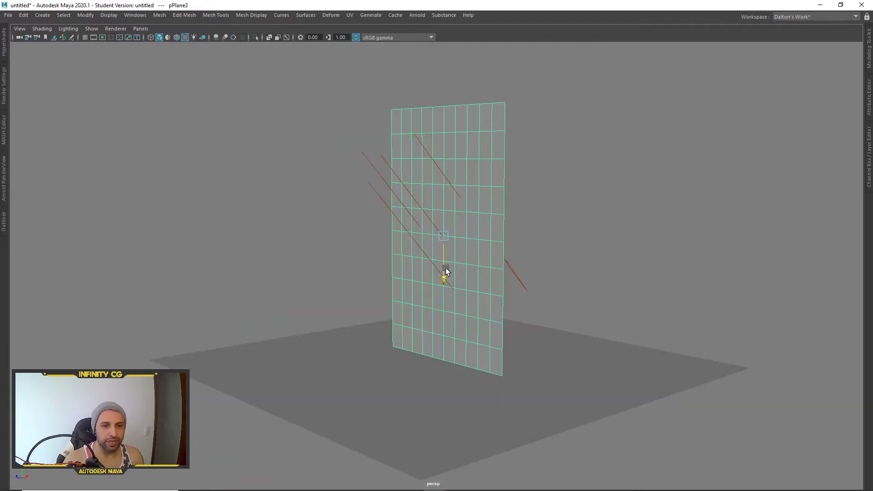
left_click_drag(509, 251, 505, 228, "alt")
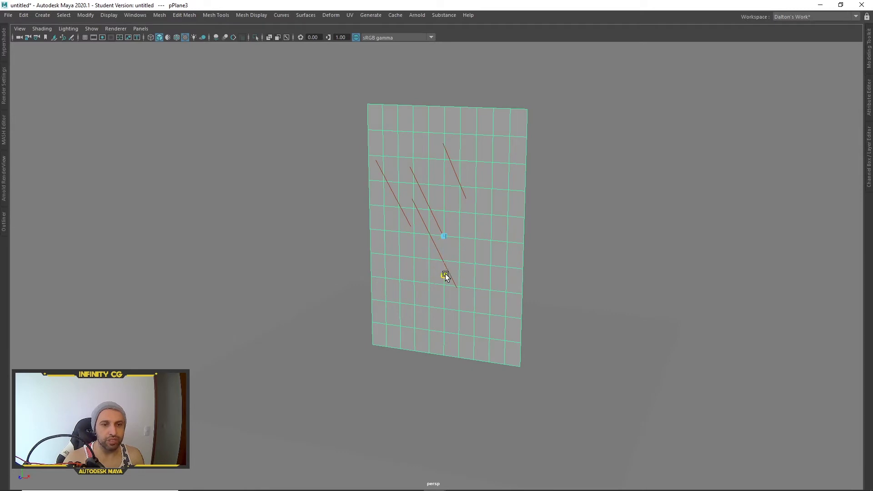
key("w")
scroll(446, 278, "up", 2)
scroll(523, 260, "down", 3)
left_click_drag(523, 260, 568, 245, "alt")
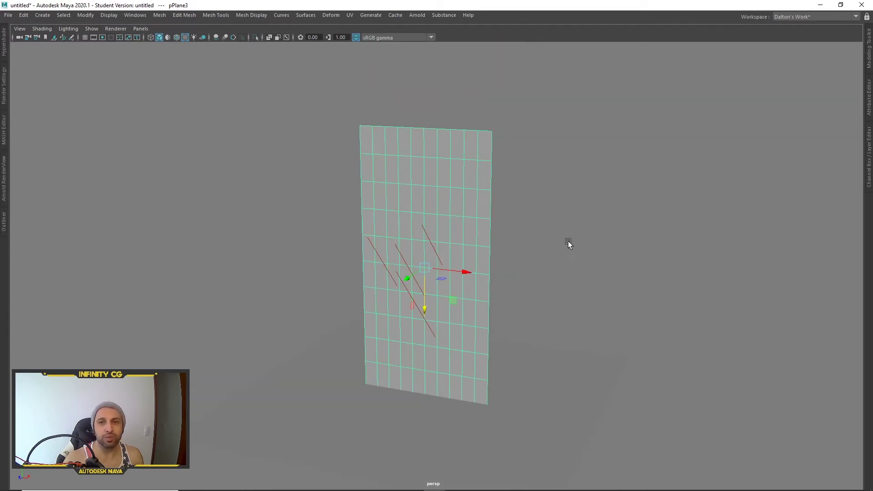
Set polyPlane3 subdivisions to 1 so the upright plane is a single face
key("ctrl+a")
left_click(751, 45)
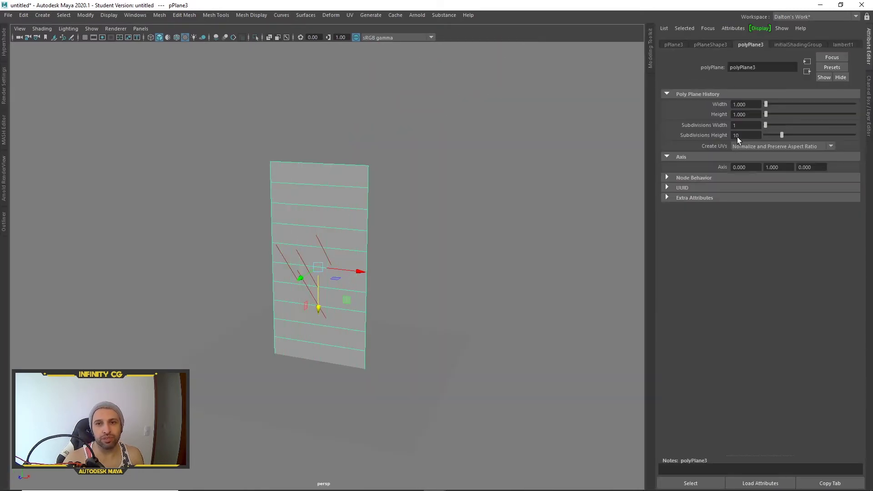
left_click(869, 44)
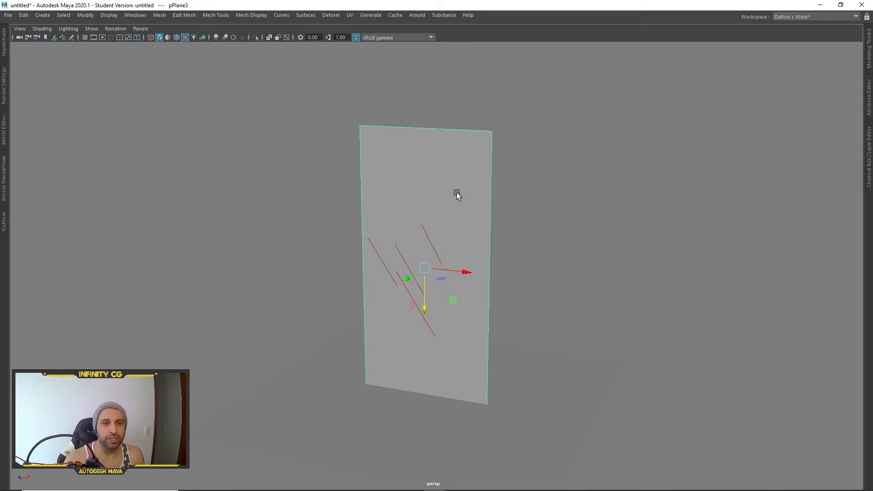
left_click_drag(455, 193, 487, 191, "alt")
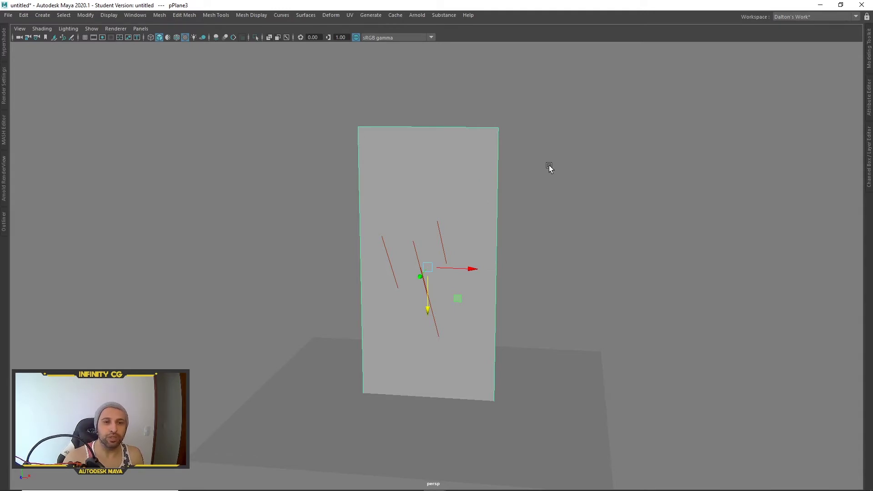
mouse_move(549, 165)
left_mouse_down("alt")
mouse_move(525, 181)
mouse_move(518, 174)
left_mouse_up("alt")
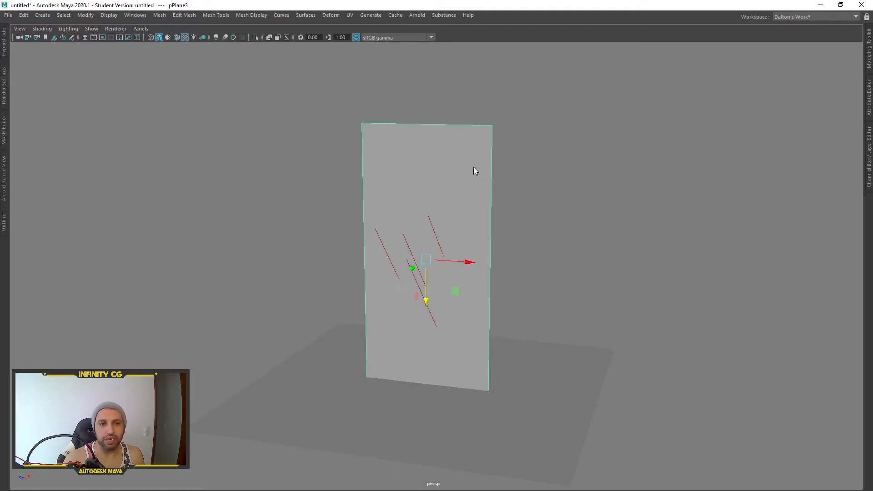
right_click_drag(474, 167, 491, 403)
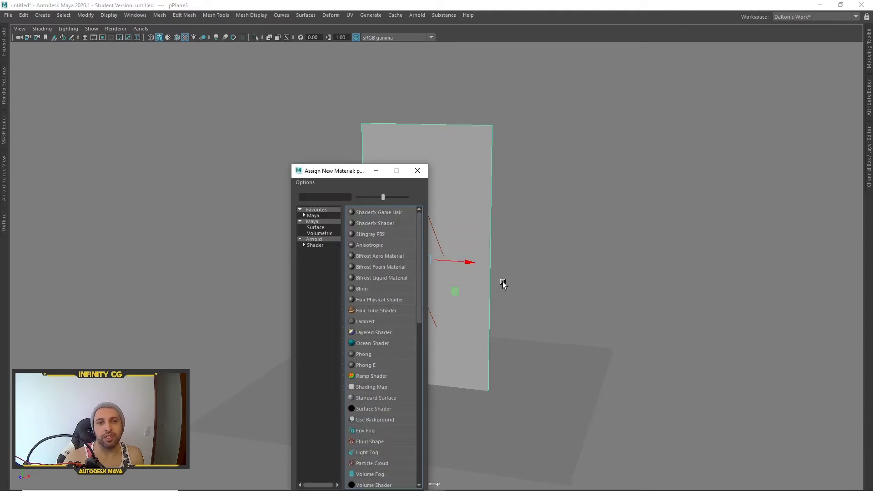
Assign a new aiStandardSurface to the plane and connect a File node to Base Color
left_click(330, 256)
left_click(393, 343)
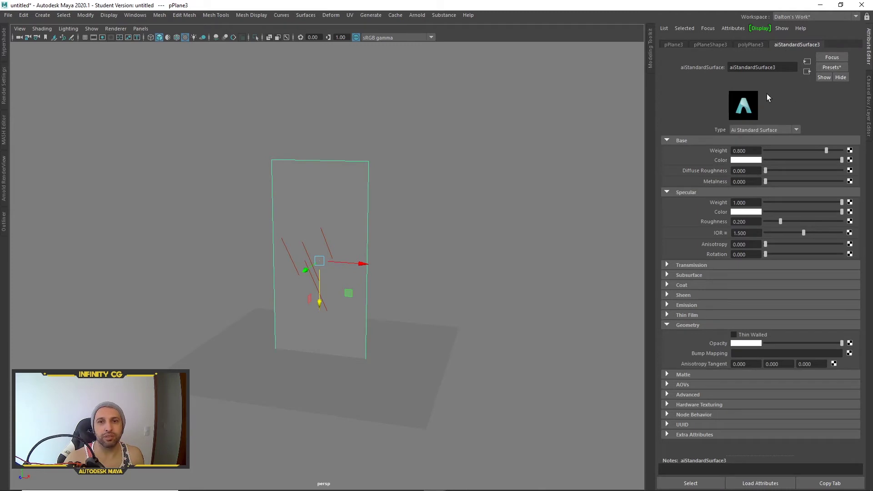
left_click(666, 325)
left_click(849, 160)
Load difuseTree.png into the file node and zoom toward the textured plane
left_click(495, 181)
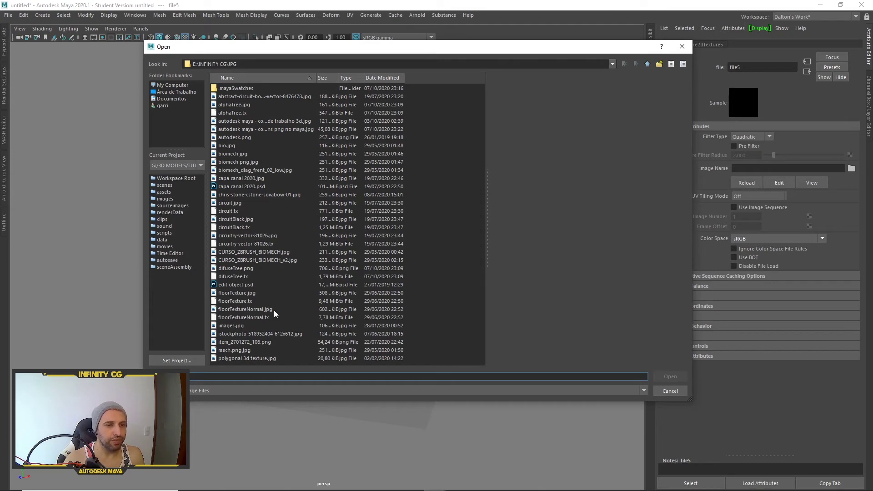
left_click(234, 268)
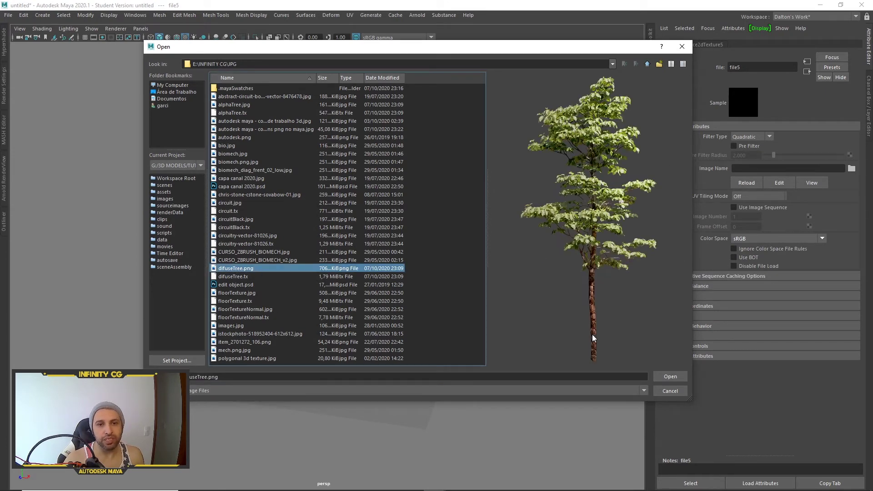
left_click(671, 378)
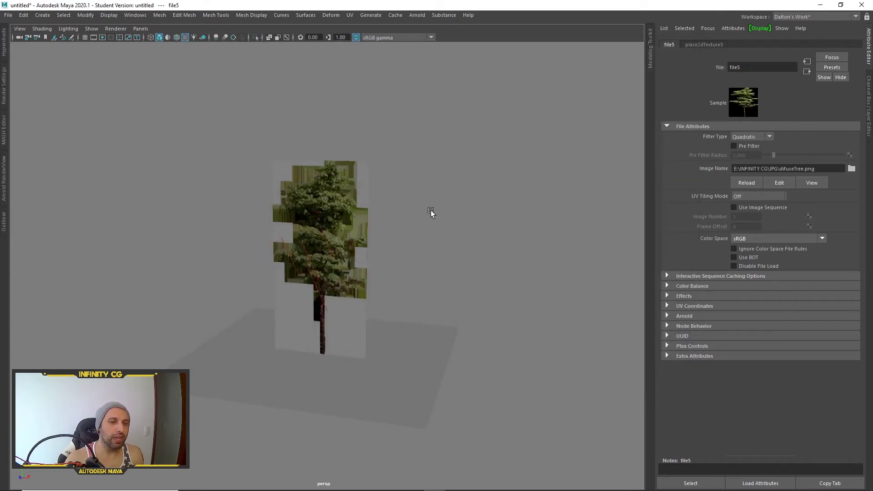
mouse_move(482, 211)
left_mouse_down("alt")
mouse_move(468, 217)
mouse_move(409, 187)
left_mouse_up("alt")
scroll(540, 228, "up", 3)
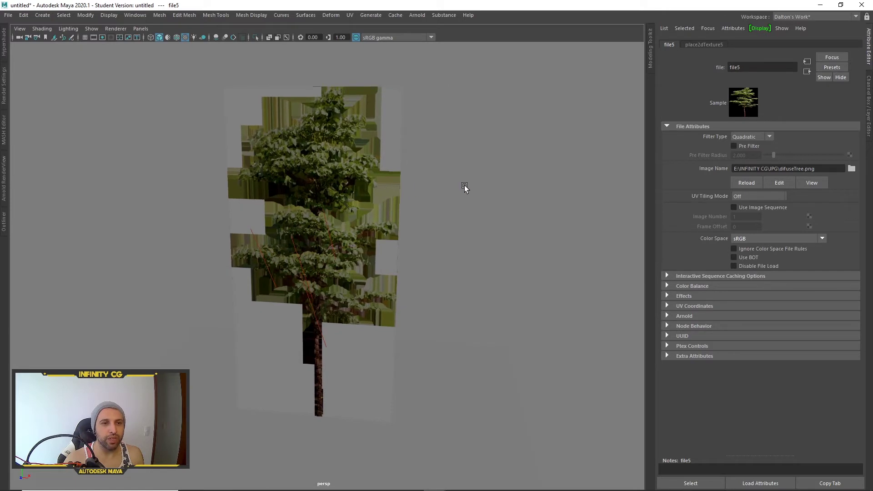
scroll(479, 194, "up", 1)
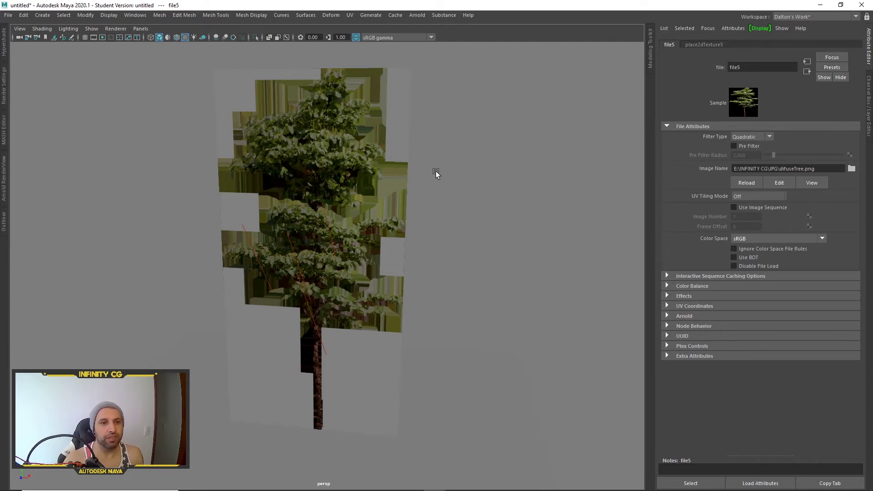
scroll(425, 186, "down", 2)
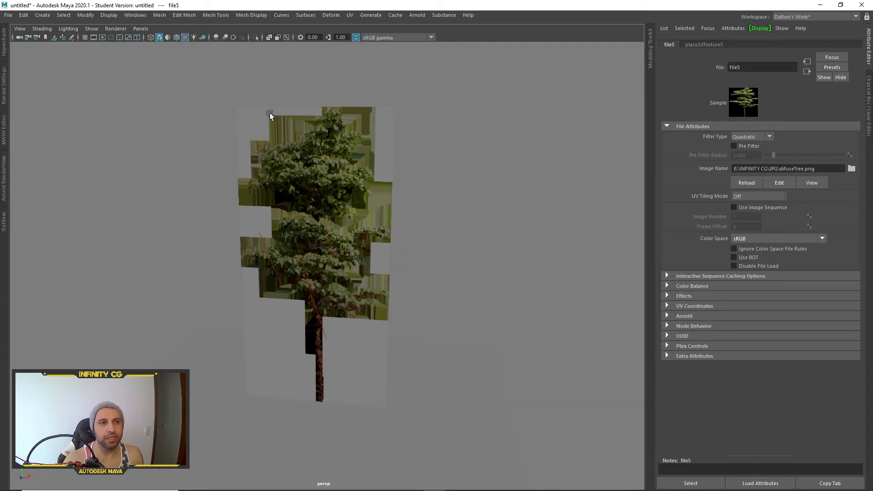
left_click(5, 184)
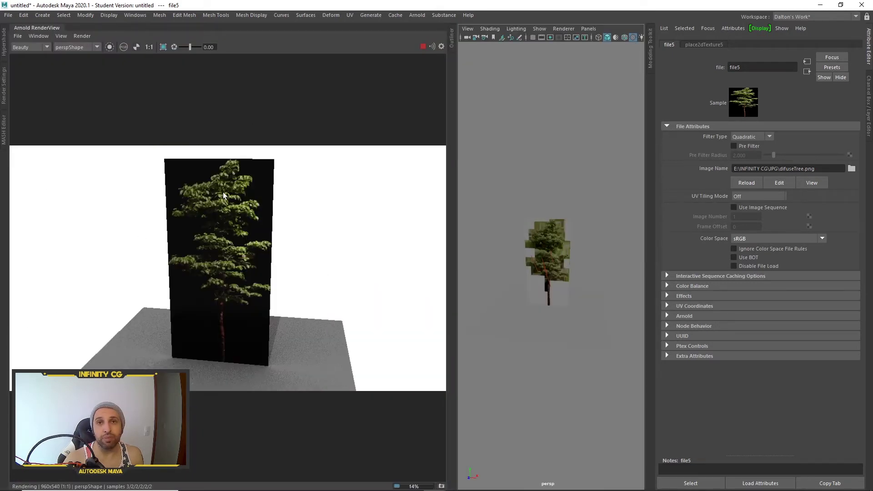
left_click(124, 51)
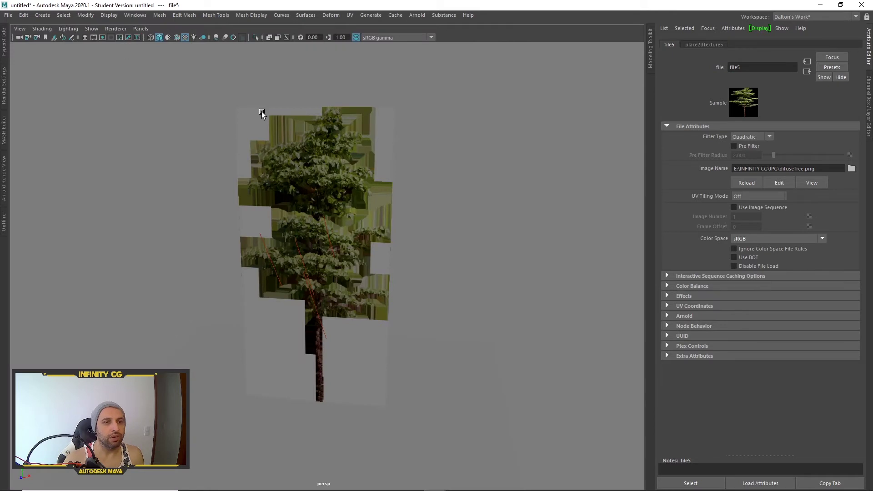
In Viewport 2.0 settings, try Object Sorting transparency, then return it to Alpha Cut
left_click(117, 30)
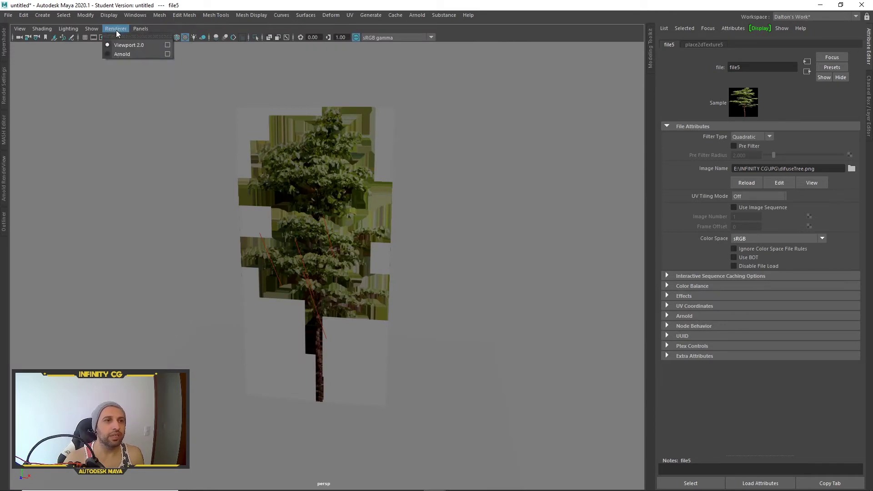
left_click(167, 45)
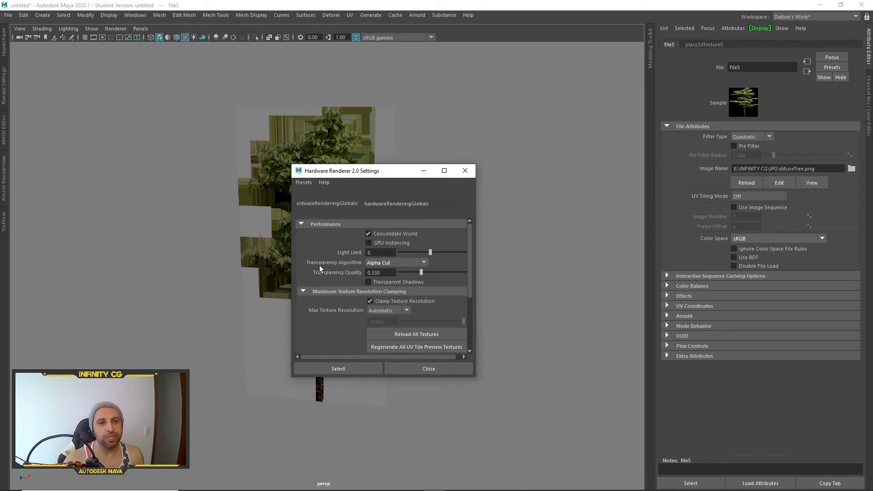
left_click(421, 263)
left_click(394, 281)
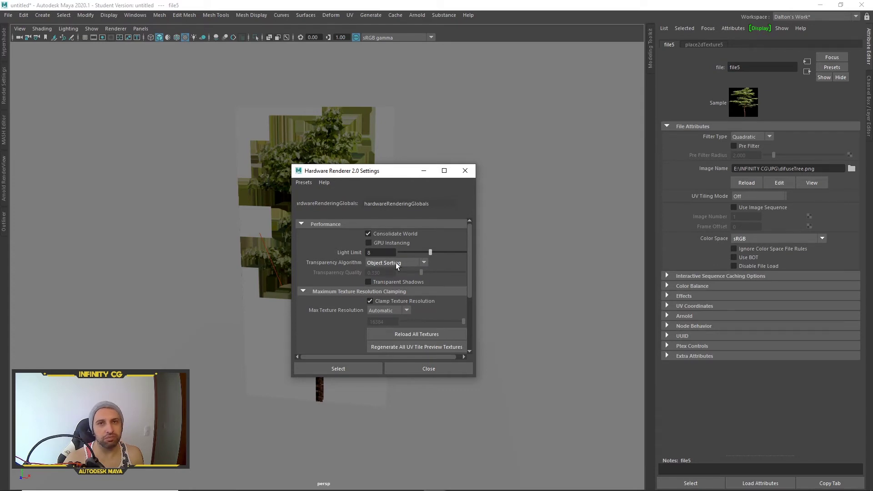
left_click(386, 262)
left_click(385, 306)
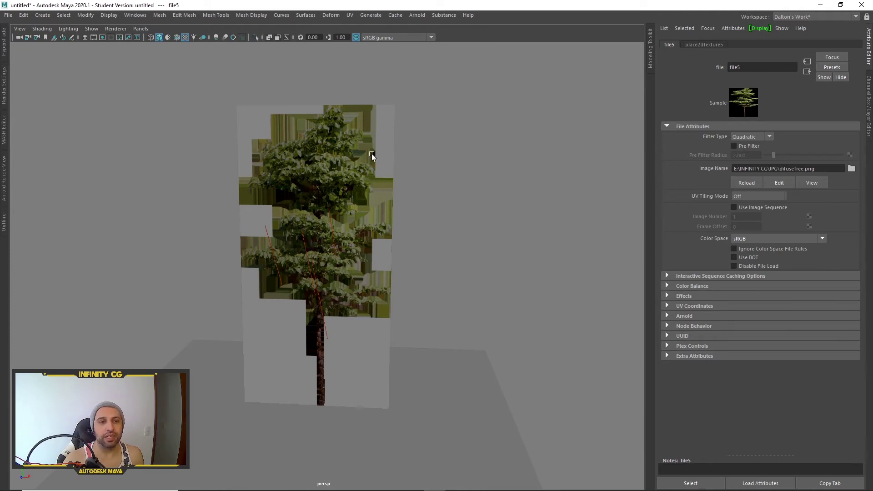
Turn on Thin Walled in the tree plane's aiStandardSurface3 and connect a File node to Opacity
left_click(352, 144)
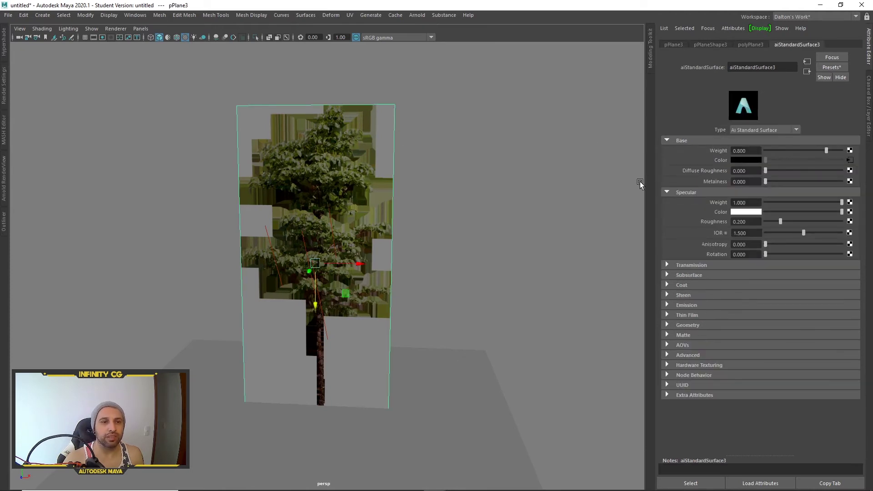
left_click(666, 324)
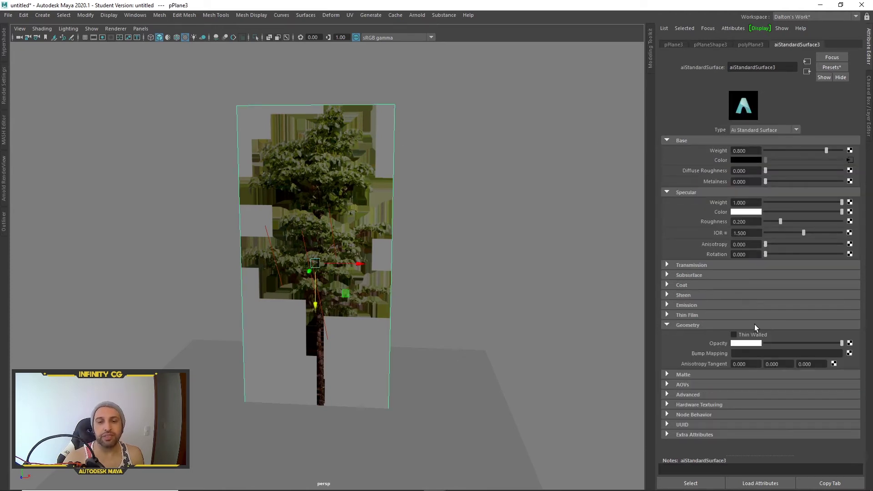
left_click(734, 335)
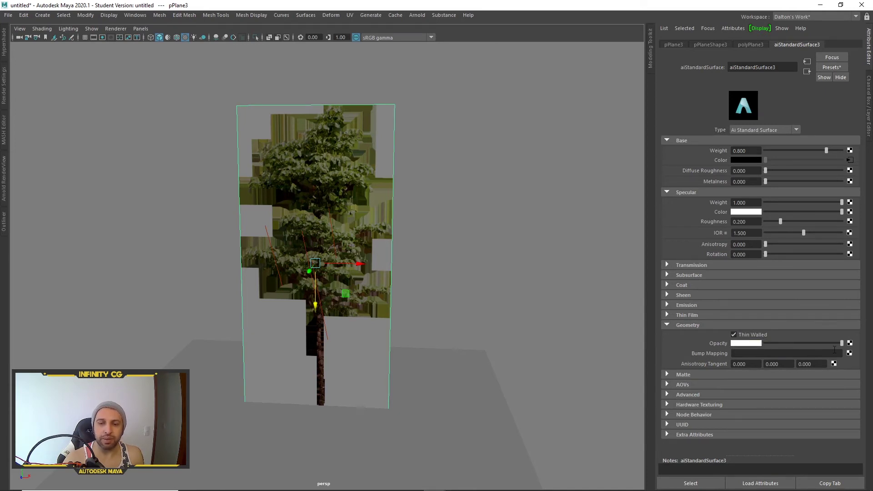
left_click(850, 343)
Load alphaTree.jpg into file6 as the opacity texture
left_click(413, 249)
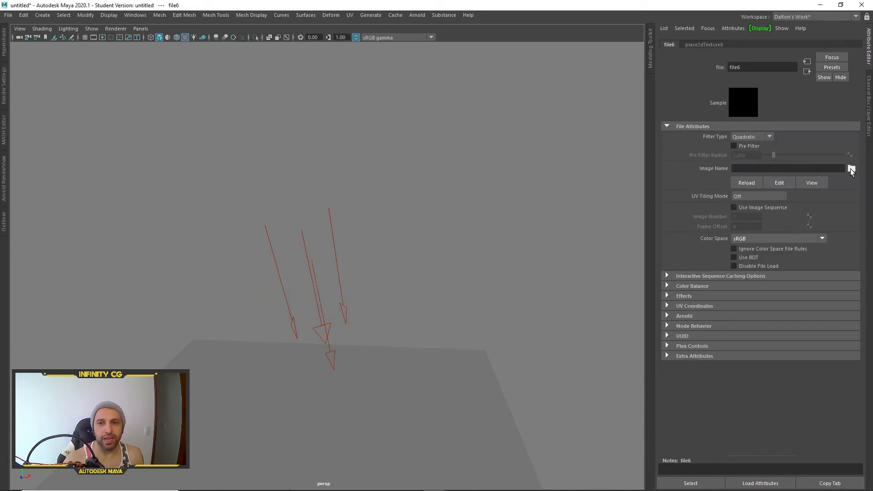
left_click(851, 169)
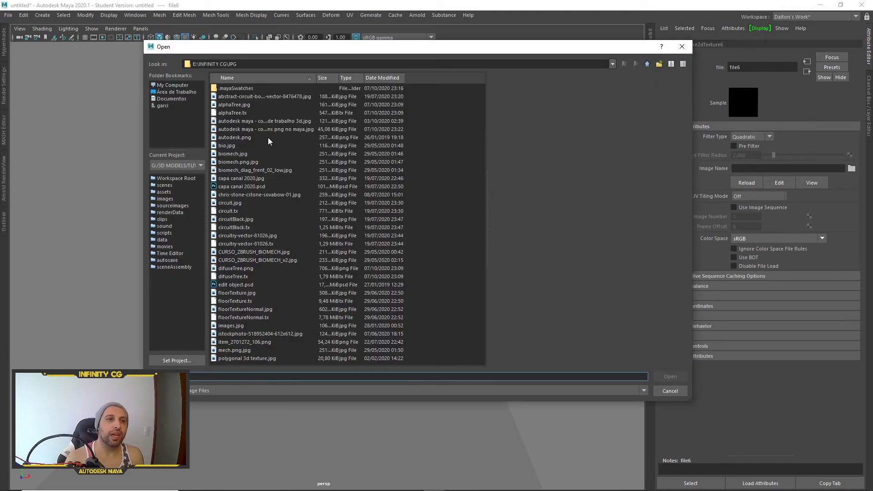
left_click(241, 105)
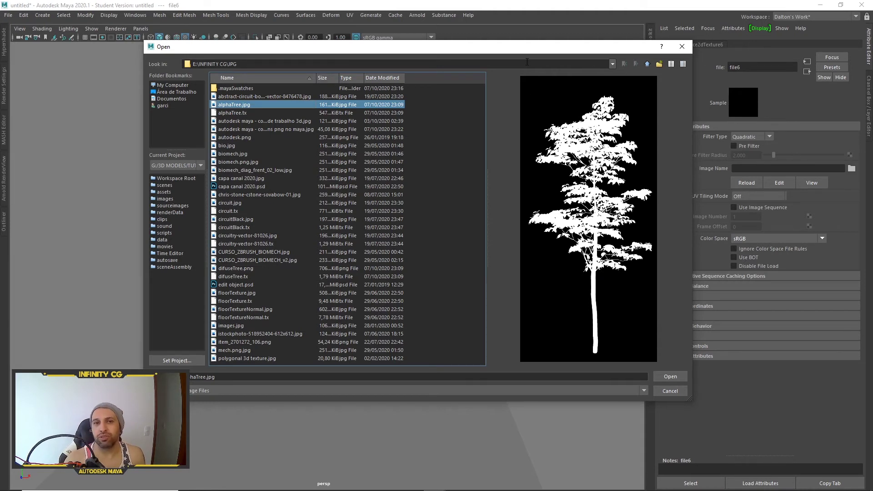
left_click_drag(525, 53, 406, 68)
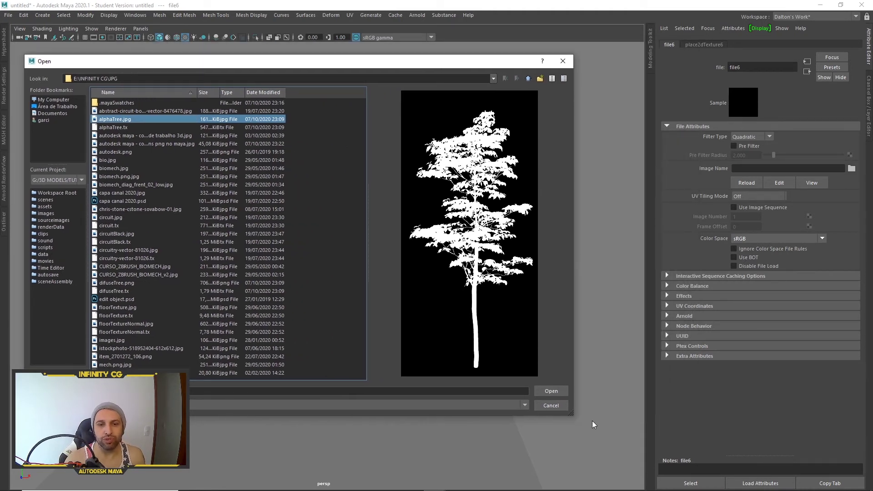
left_click_drag(571, 414, 527, 453)
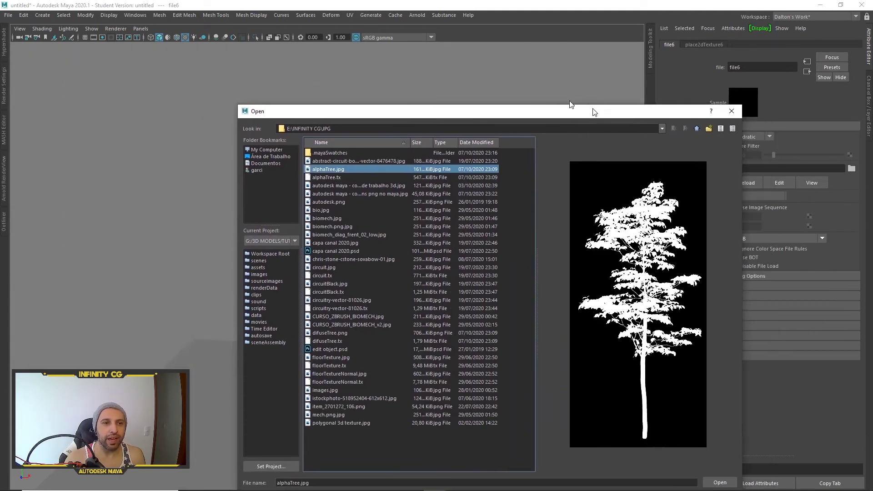
left_click_drag(393, 63, 458, 73)
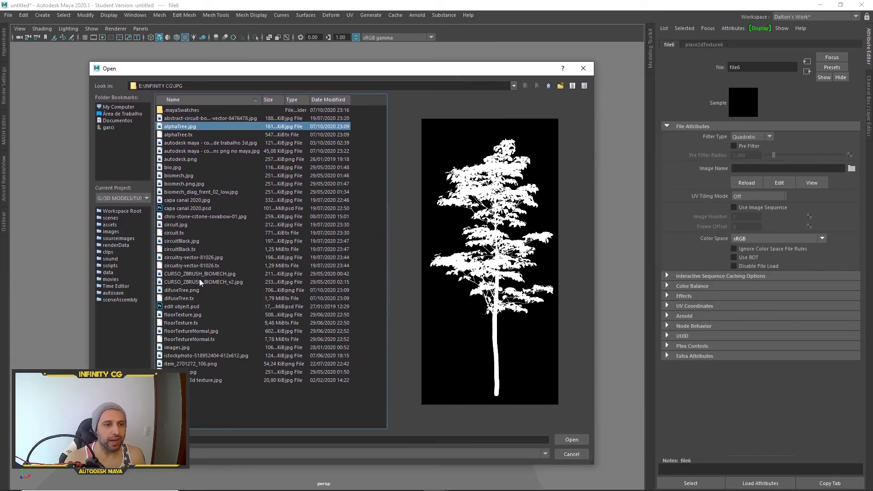
left_click(182, 290)
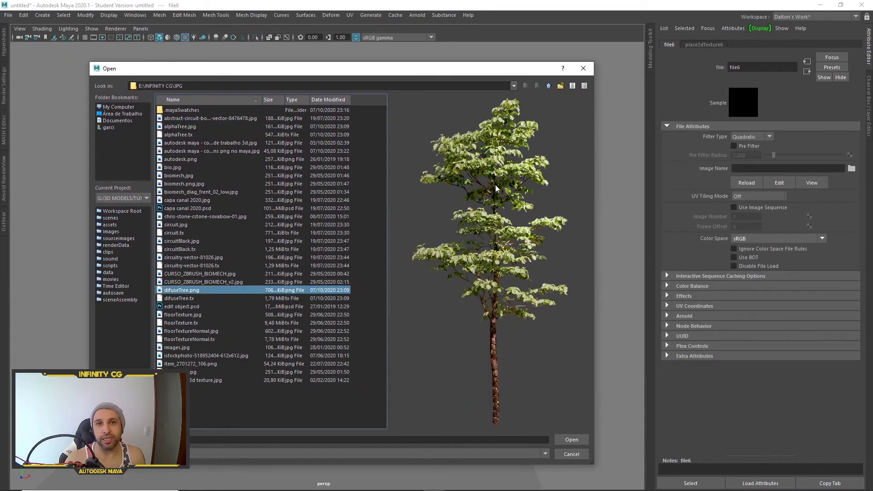
type("al")
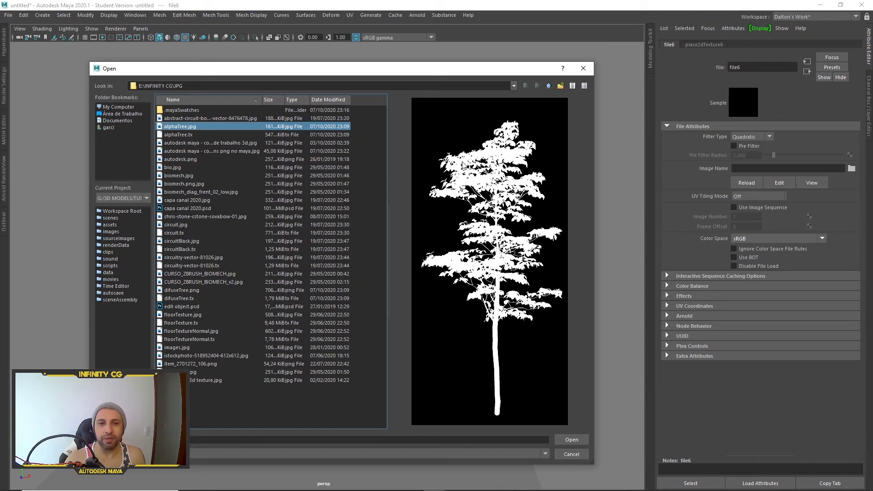
left_click(571, 440)
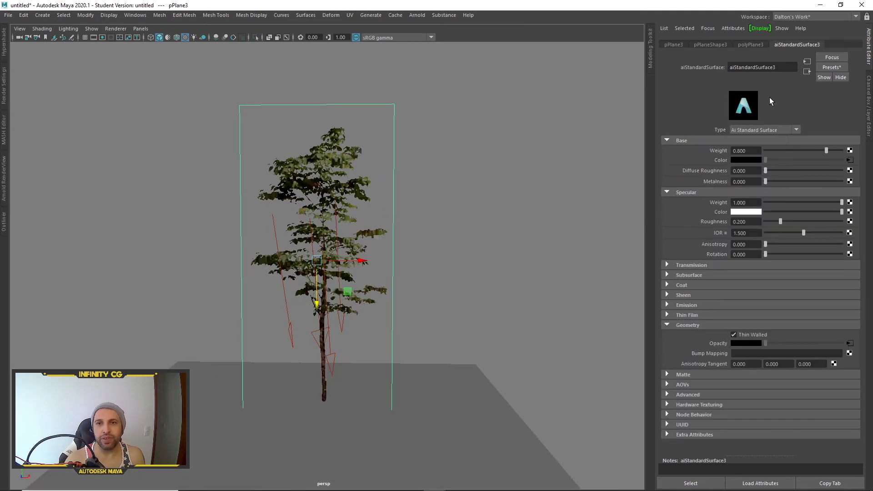
Set the file5 diffuse texture's Color Space to Raw
left_click(849, 160)
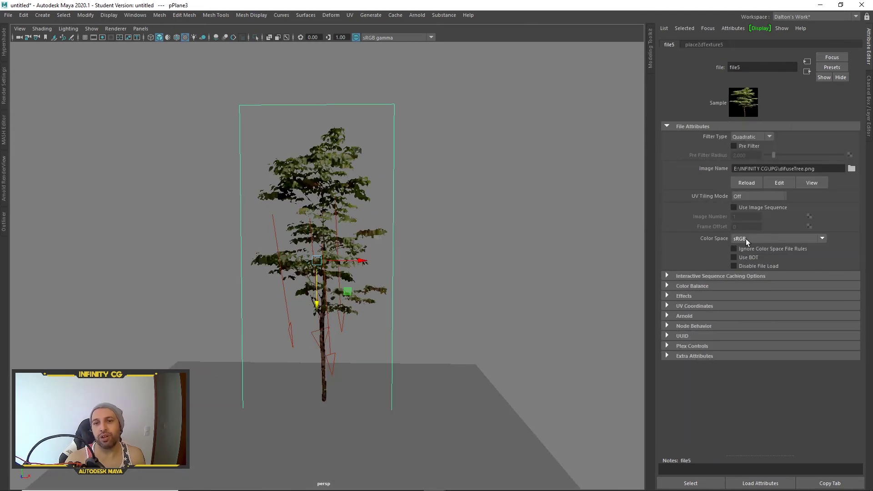
left_click(745, 238)
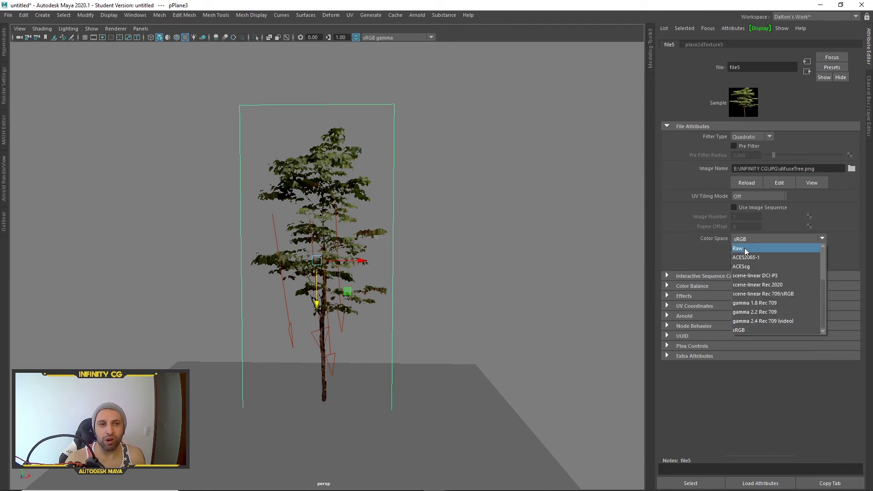
left_click(745, 249)
Hide the Attribute Editor, orbit the view, and render the cut-out tree in Arnold
key("ctrl+a")
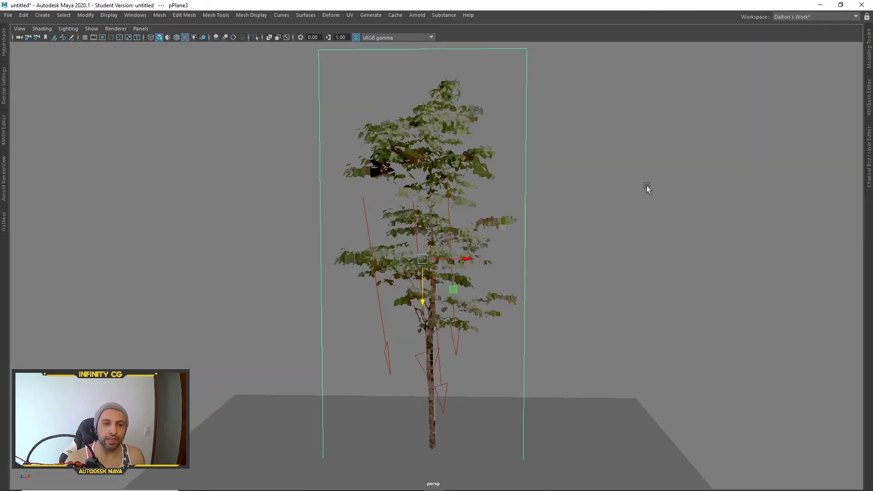
left_click_drag(646, 185, 539, 226, "alt")
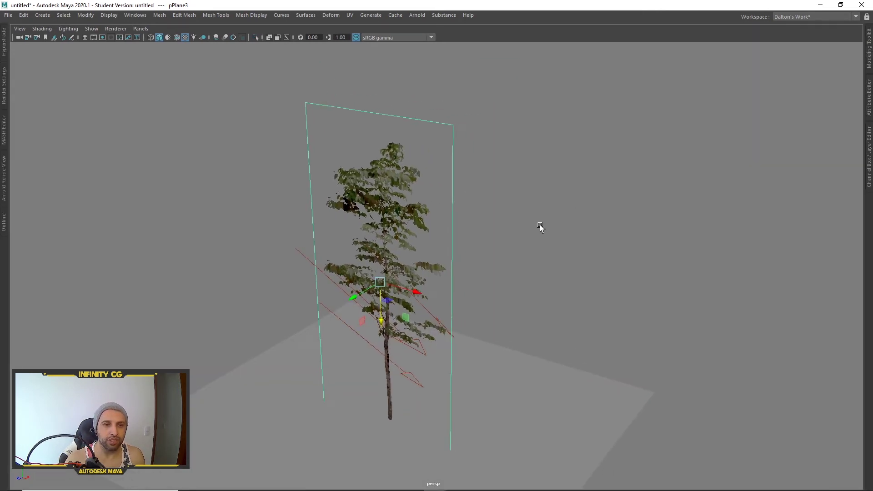
left_click(6, 179)
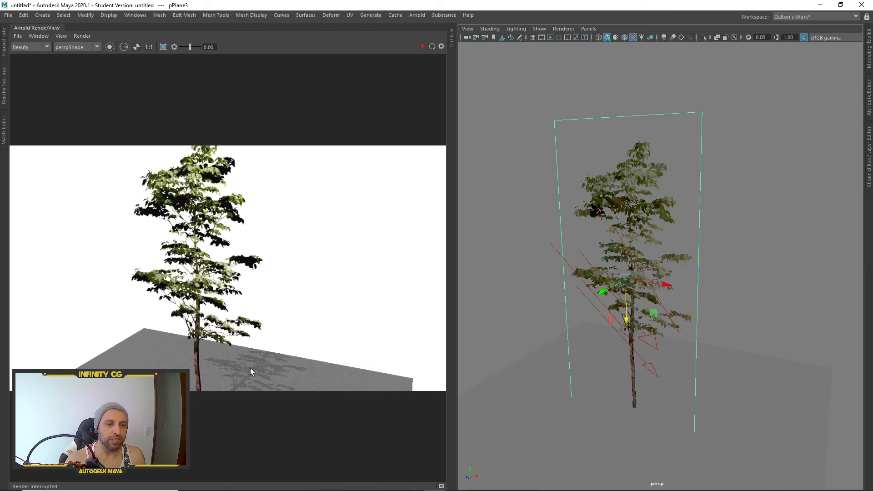
Scale up the ground plane beneath the tree
left_click(504, 370)
key("r")
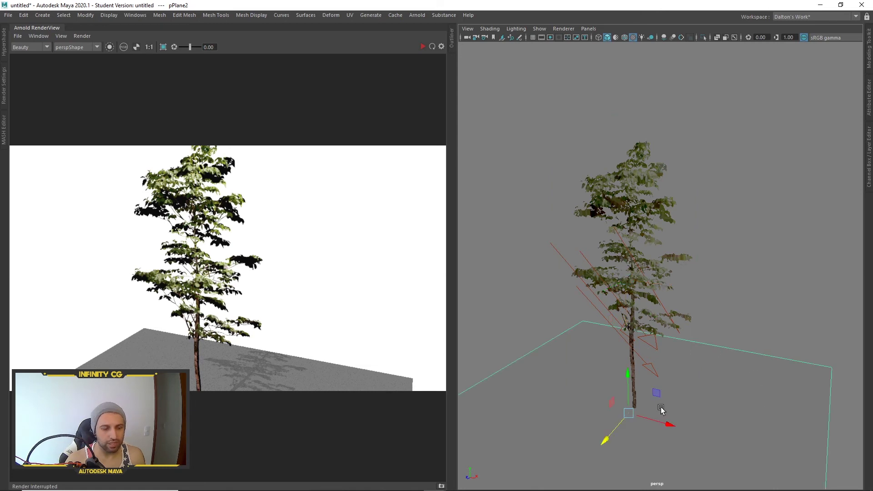
left_click_drag(629, 414, 262, 358)
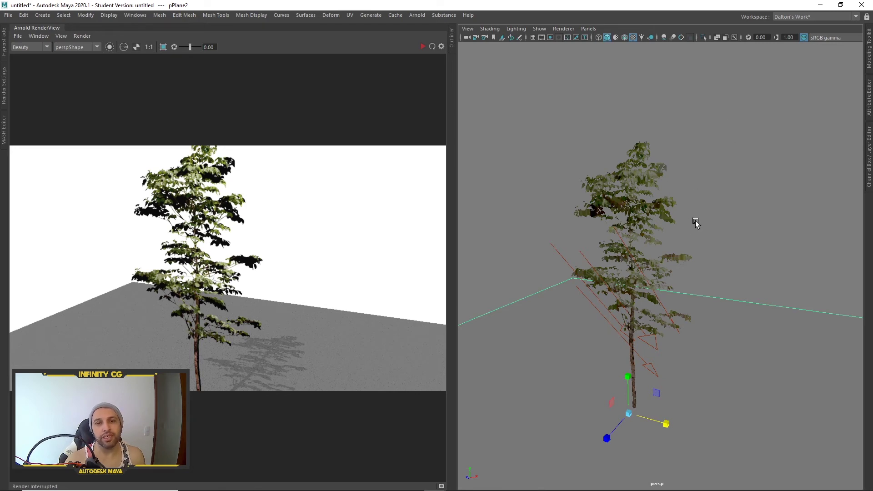
Orbit to a new camera angle and refresh the Arnold render
mouse_move(653, 221)
left_mouse_down("alt")
mouse_move(770, 223)
mouse_move(604, 230)
mouse_move(724, 230)
mouse_move(718, 208)
left_mouse_up("alt")
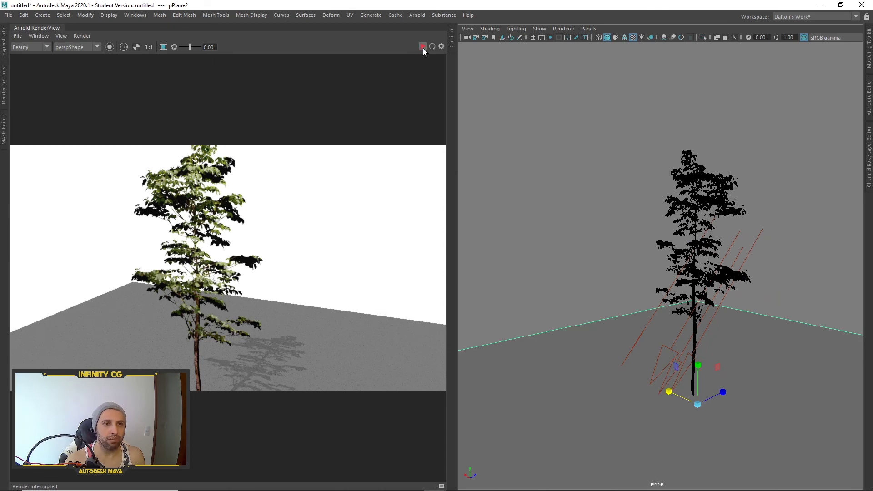
left_click(422, 46)
mouse_move(645, 218)
left_mouse_down("alt")
mouse_move(669, 196)
mouse_move(651, 201)
left_mouse_up("alt")
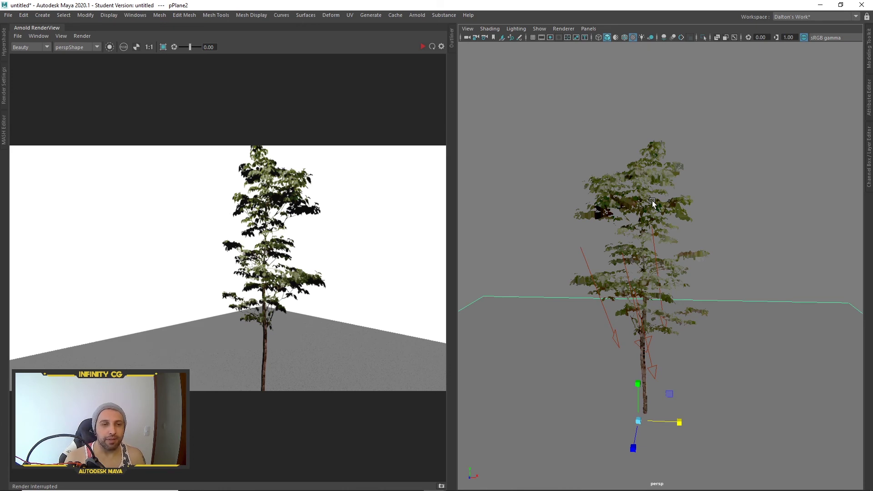
mouse_move(667, 229)
left_mouse_down("alt")
mouse_move(710, 235)
mouse_move(701, 237)
mouse_move(699, 227)
left_mouse_up("alt")
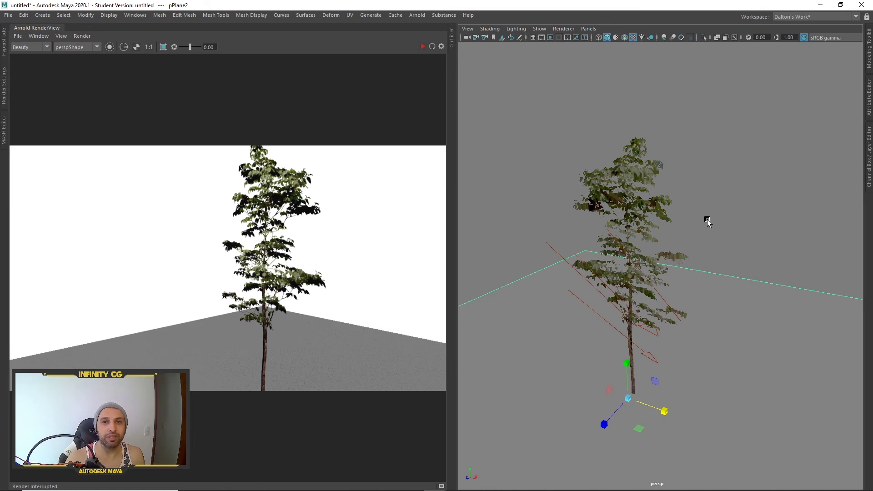